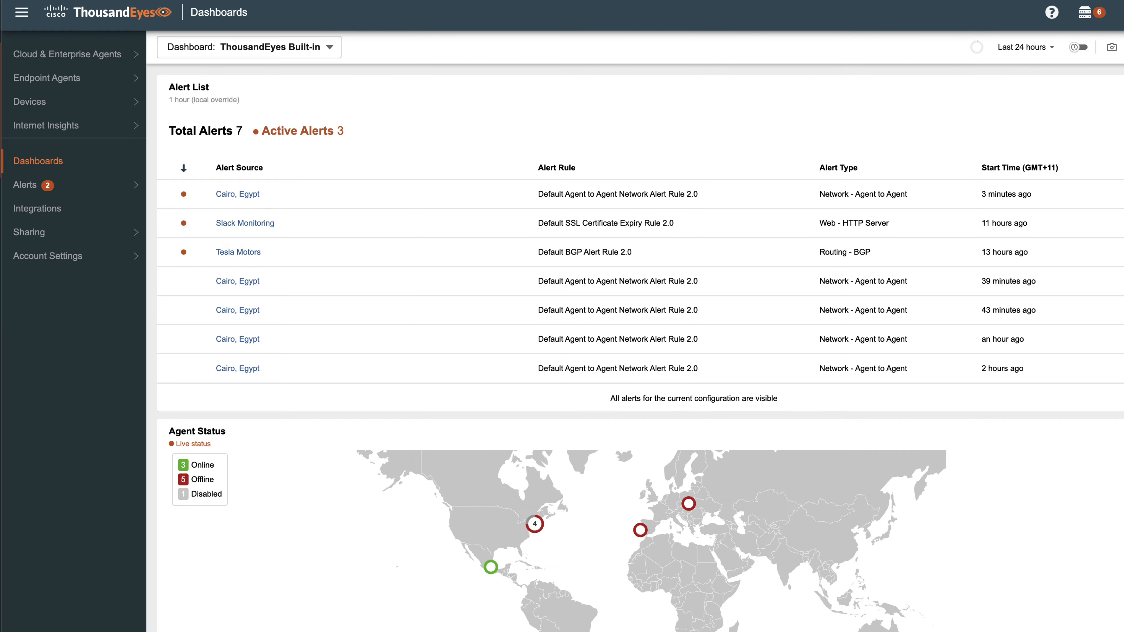
Step: Start a new Cloud & Enterprise Agents test using the Voice layer and the RTP Stream test type
left_click(106, 54)
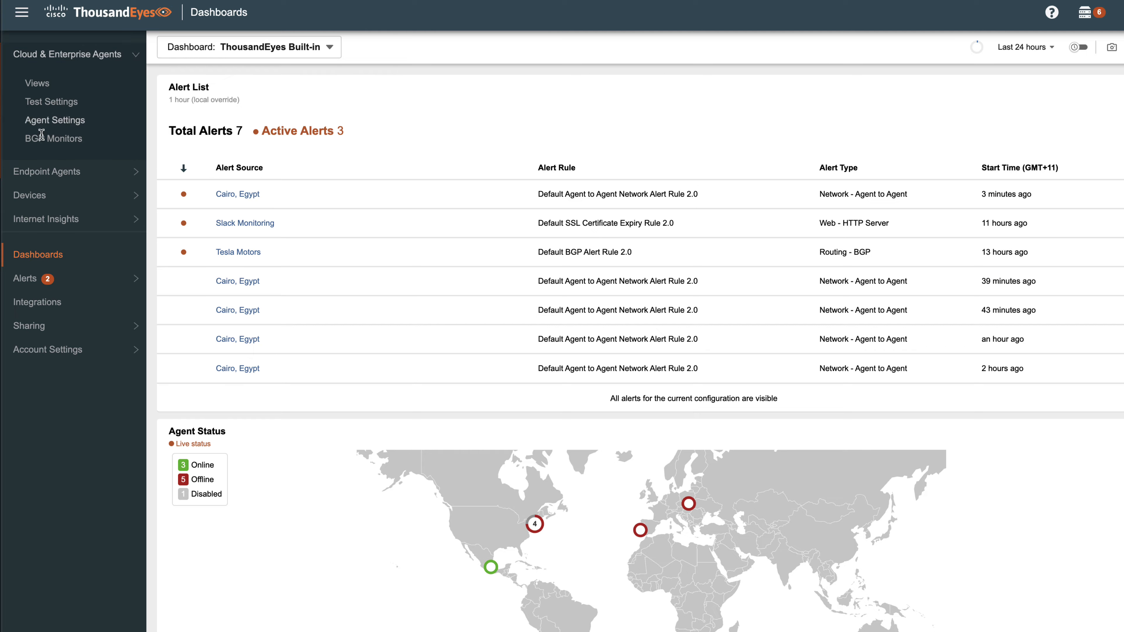
left_click(53, 110)
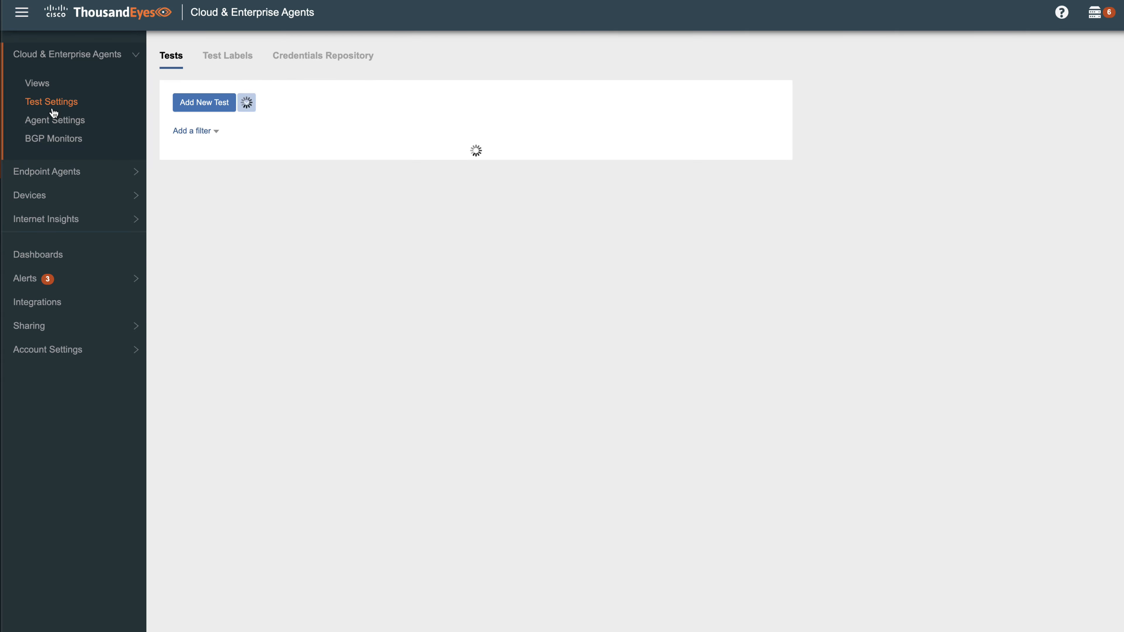
left_click(204, 102)
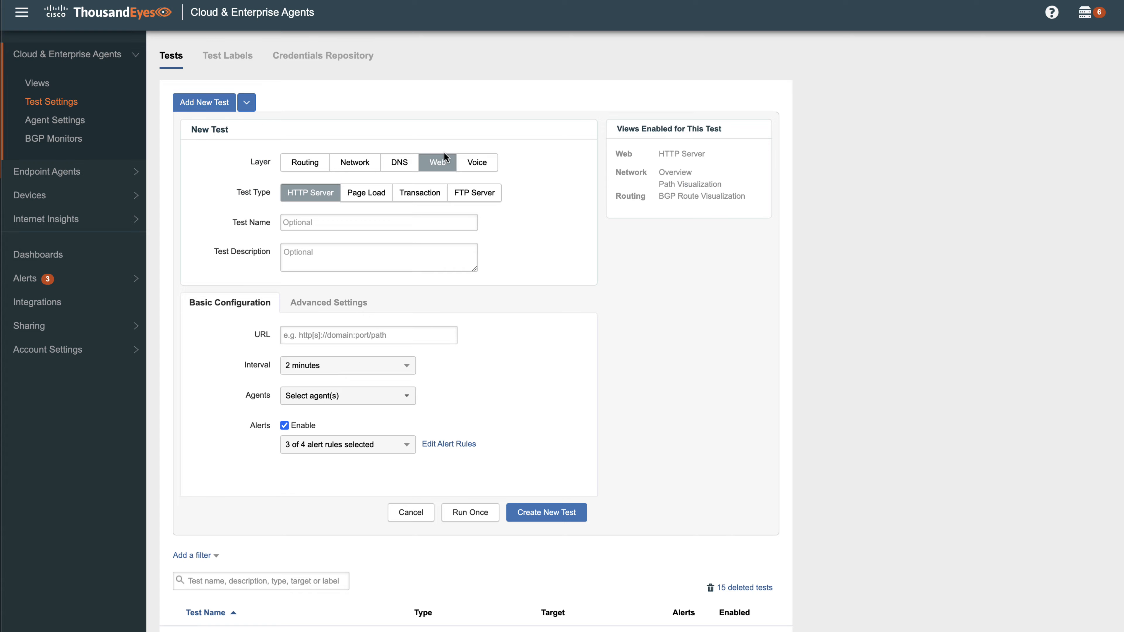
left_click(477, 163)
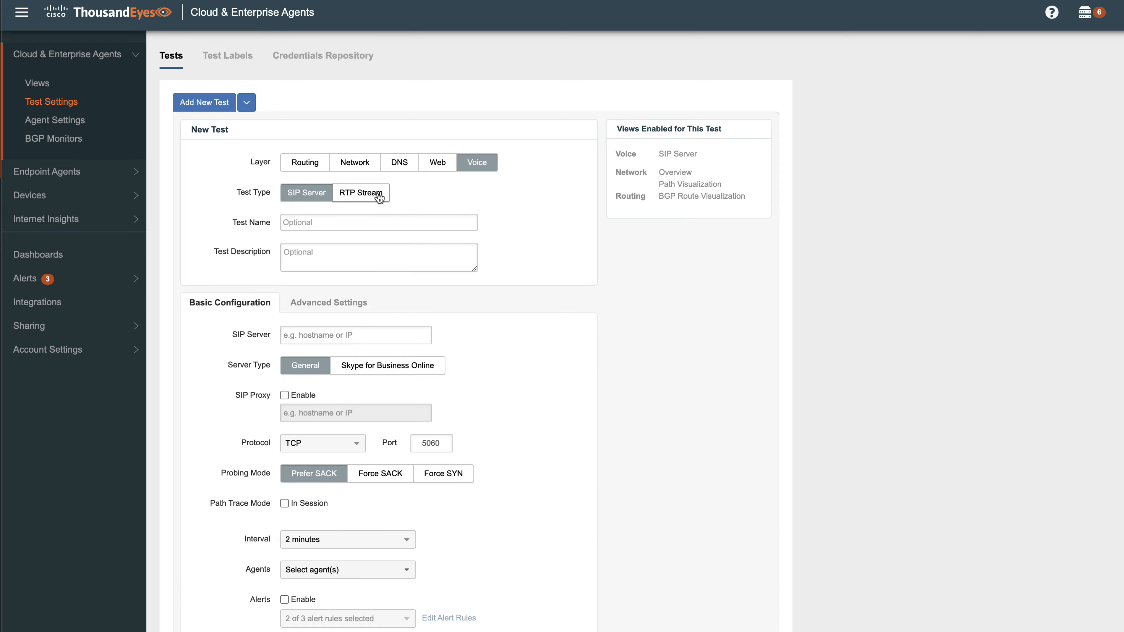
left_click(379, 196)
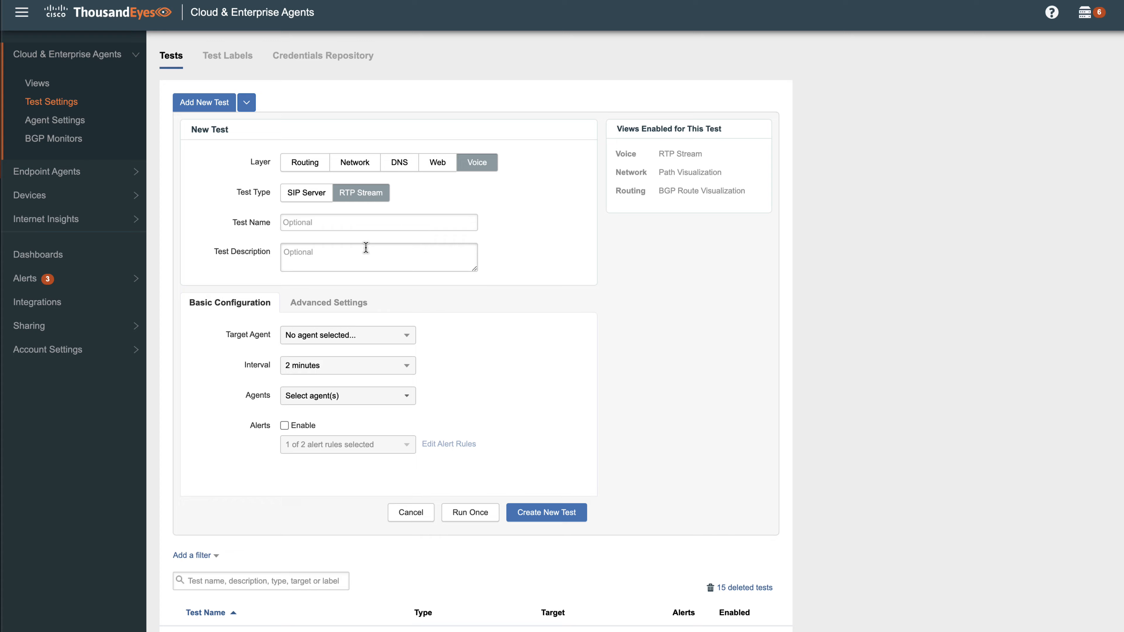
Step: Set the RTP test's target agent to Cairo, Egypt, its interval to 5 minutes, and its source agent to Durban, South Africa
left_click(377, 335)
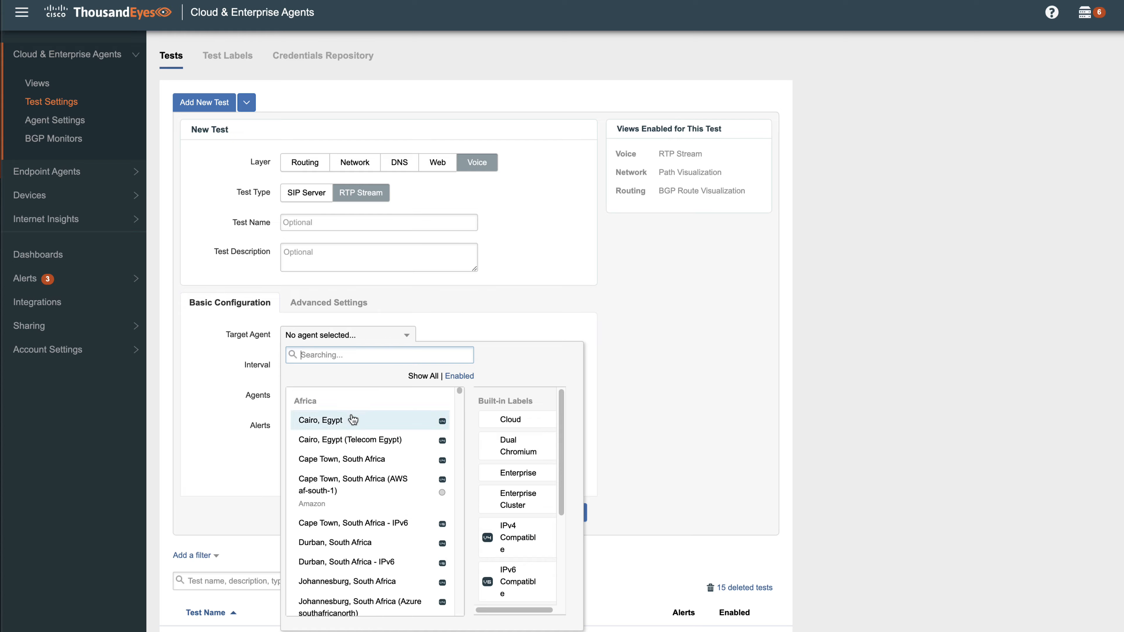
left_click(352, 419)
left_click(368, 374)
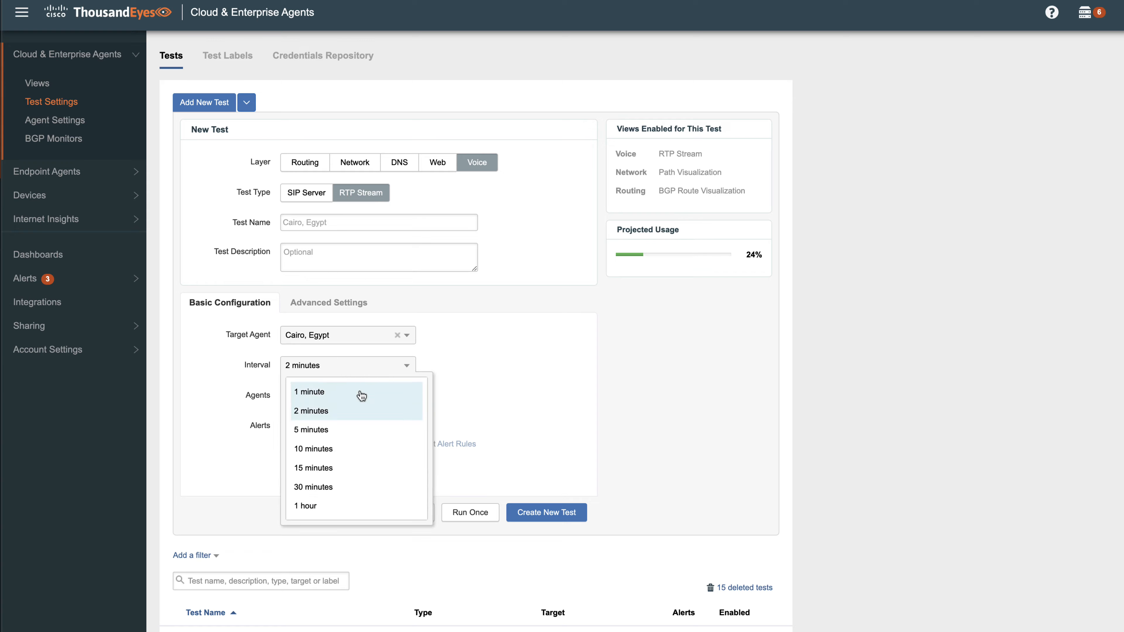
left_click(358, 427)
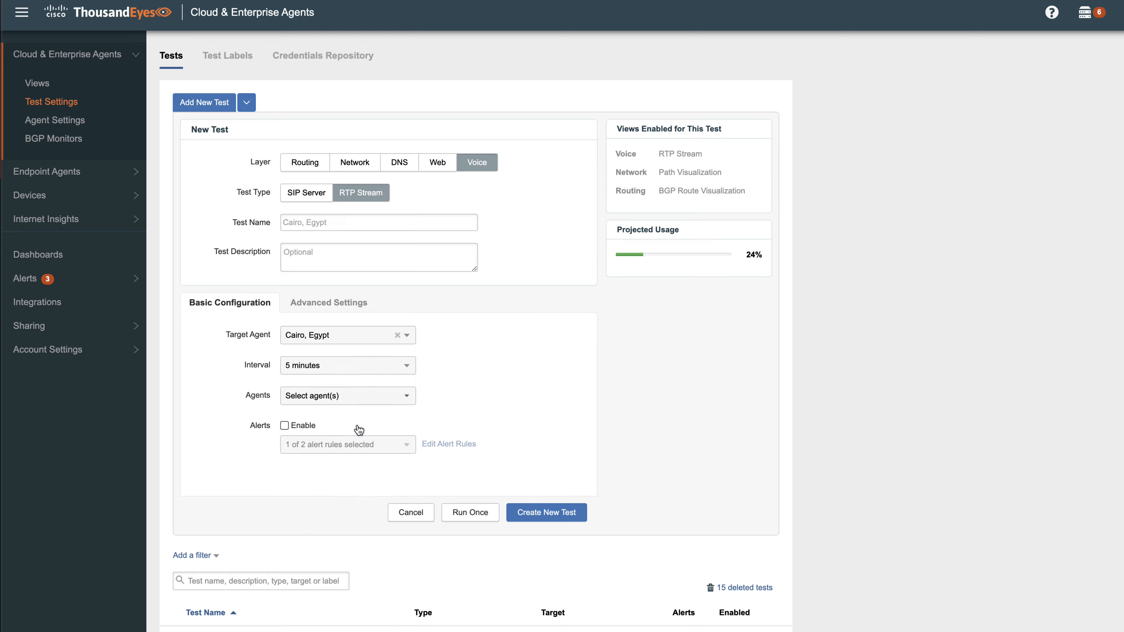
left_click(359, 400)
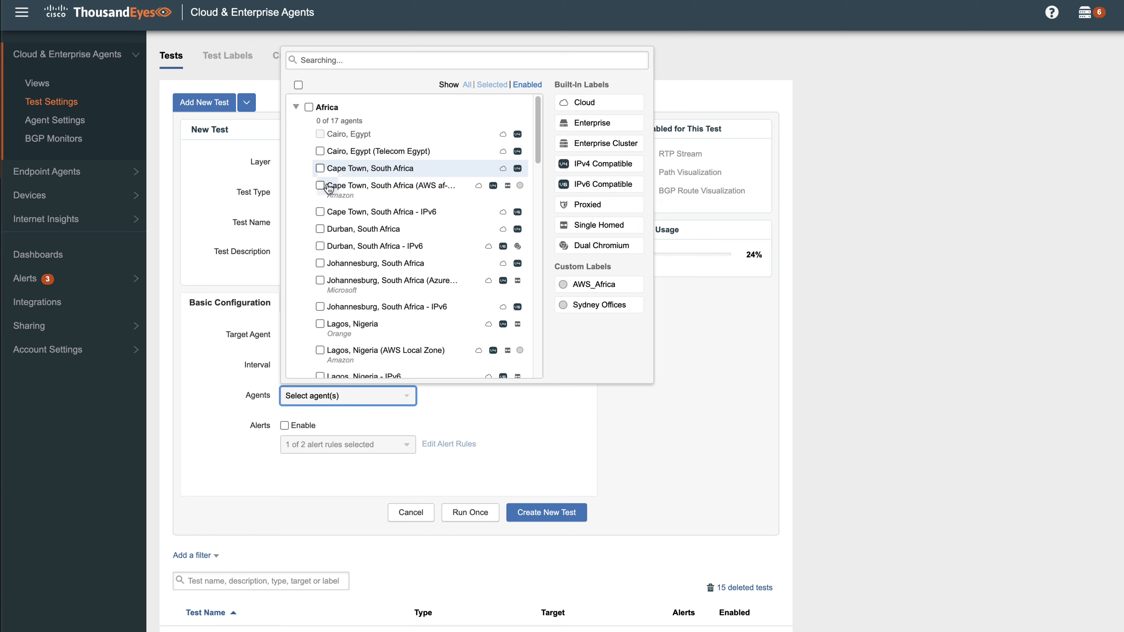
left_click(320, 230)
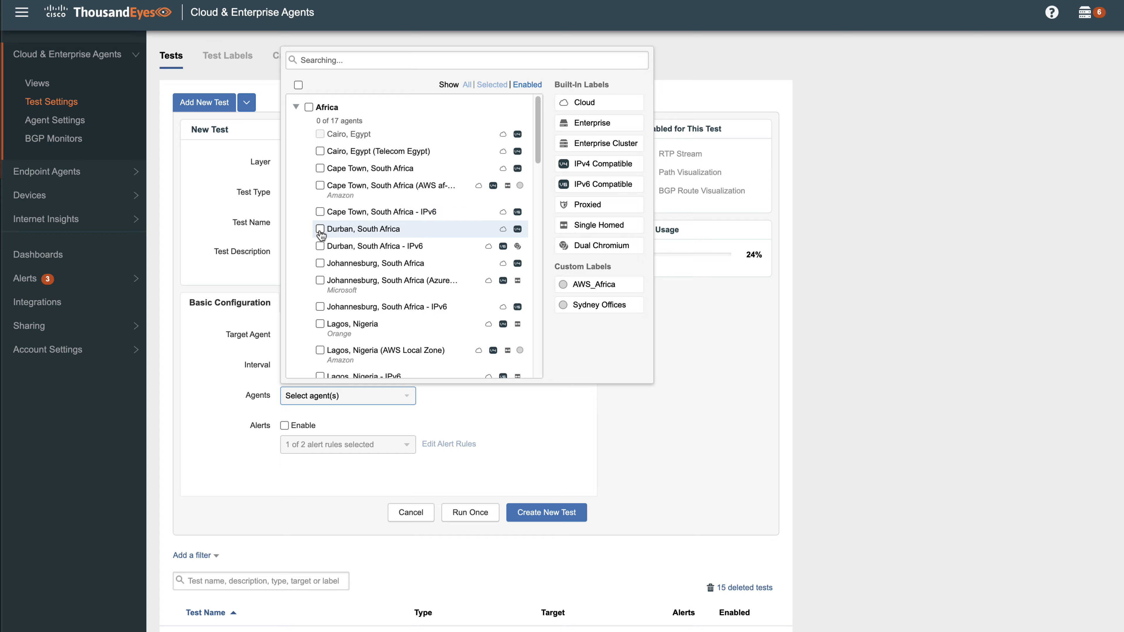
left_click(227, 414)
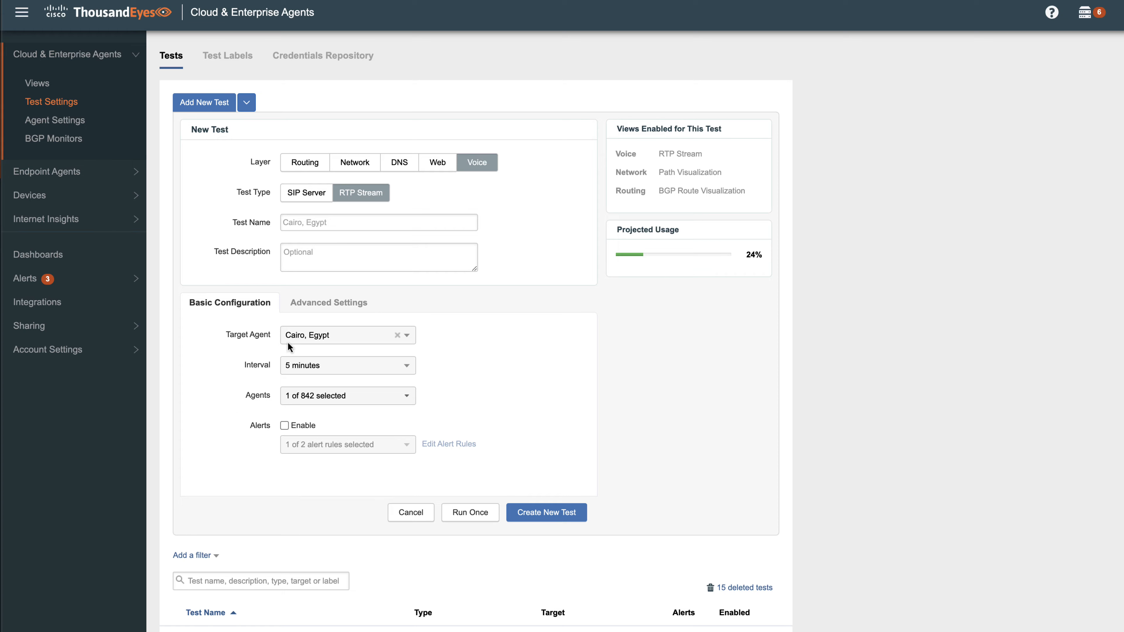
Step: Review the codec and DSCP choices in the RTP Stream test's advanced settings
left_click(332, 308)
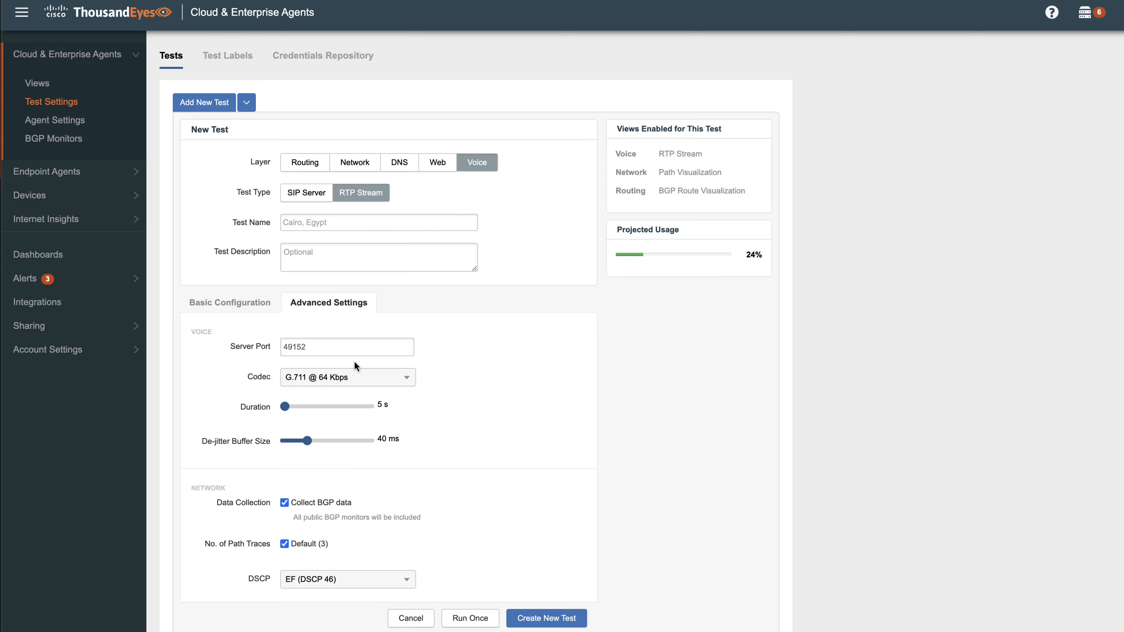
left_click(359, 384)
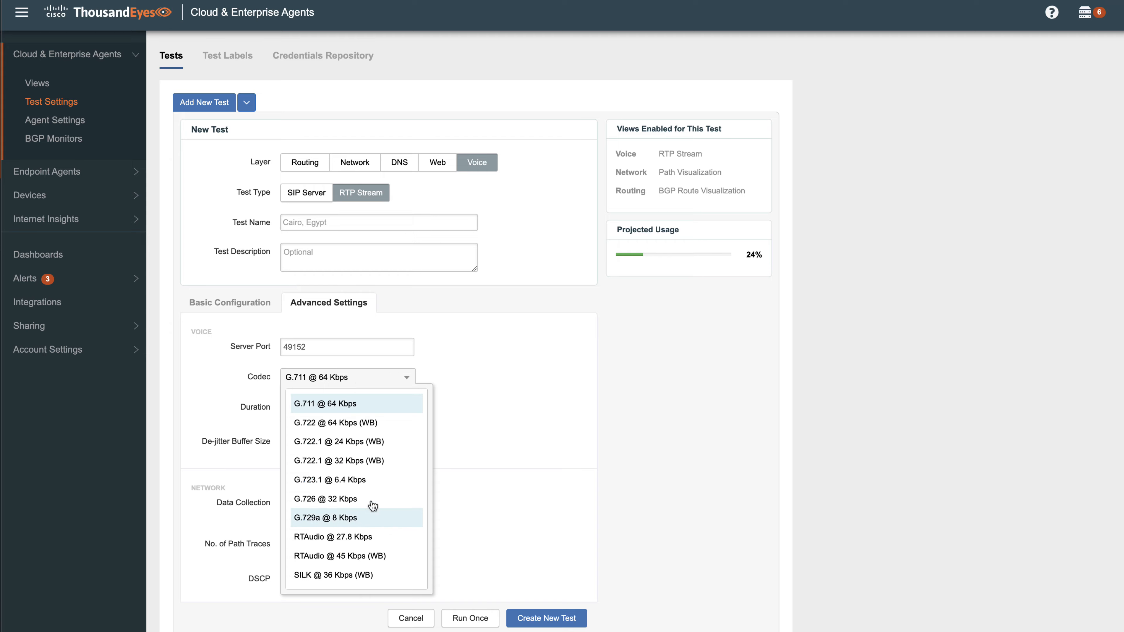
left_click(456, 373)
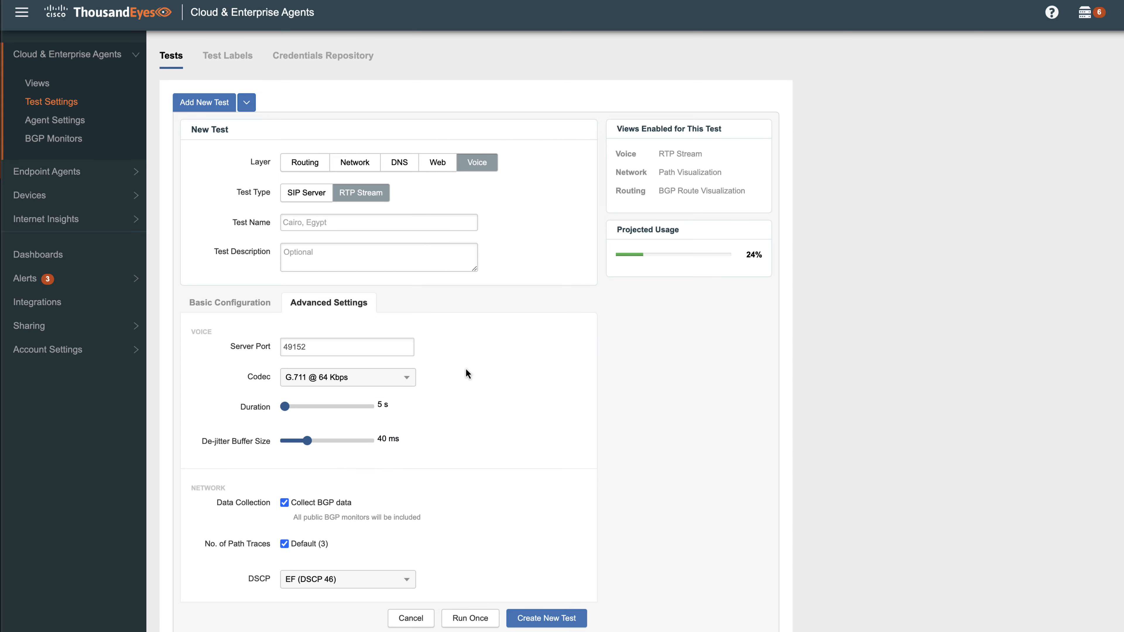
left_click(395, 581)
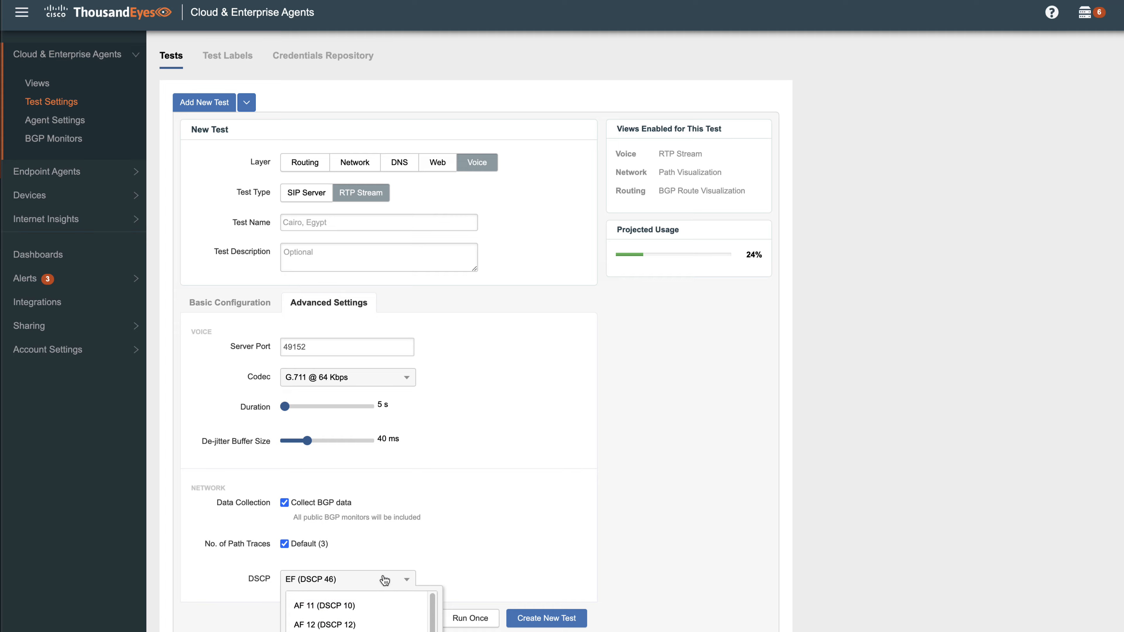
left_click(422, 539)
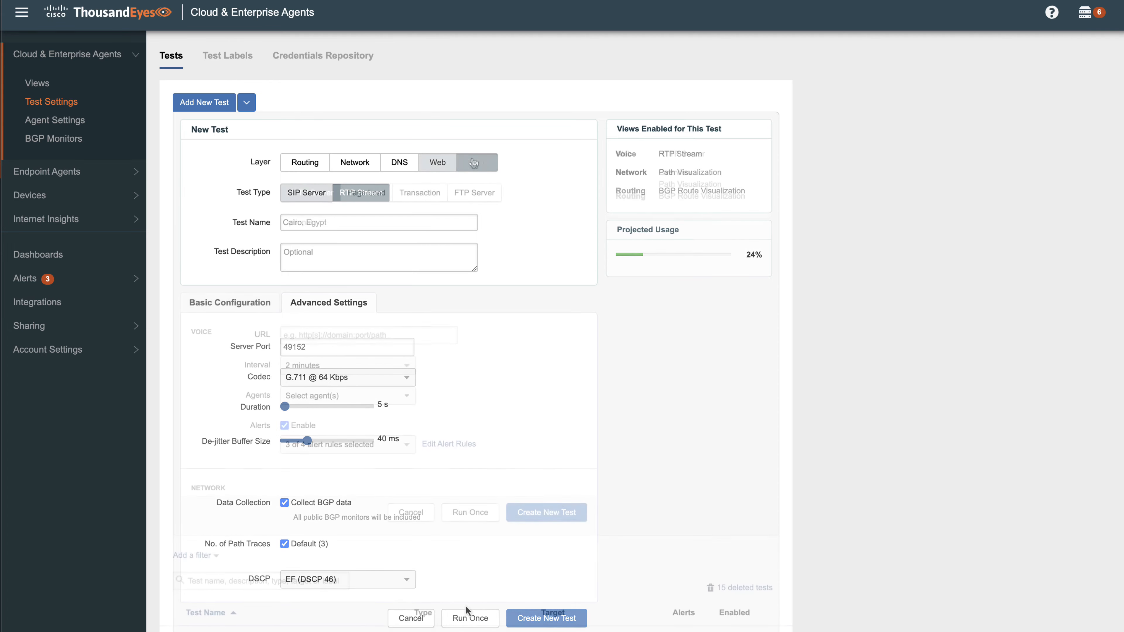
Step: Set up a new Voice-layer test of type SIP Server with 1.2.3.4 as the SIP server
left_click(329, 193)
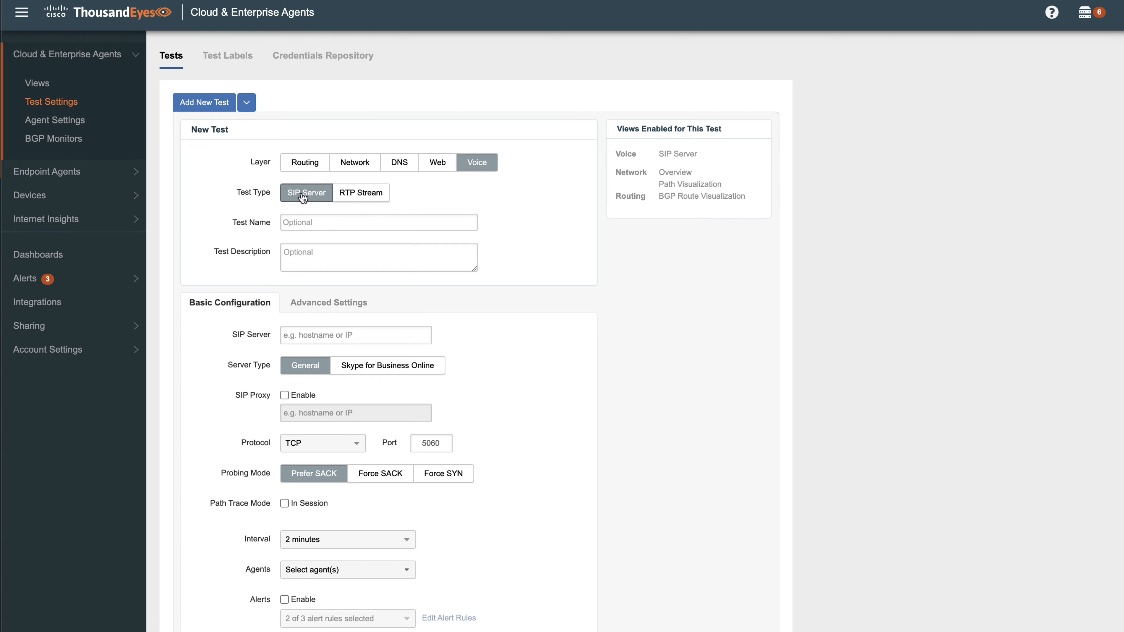
left_click(344, 332)
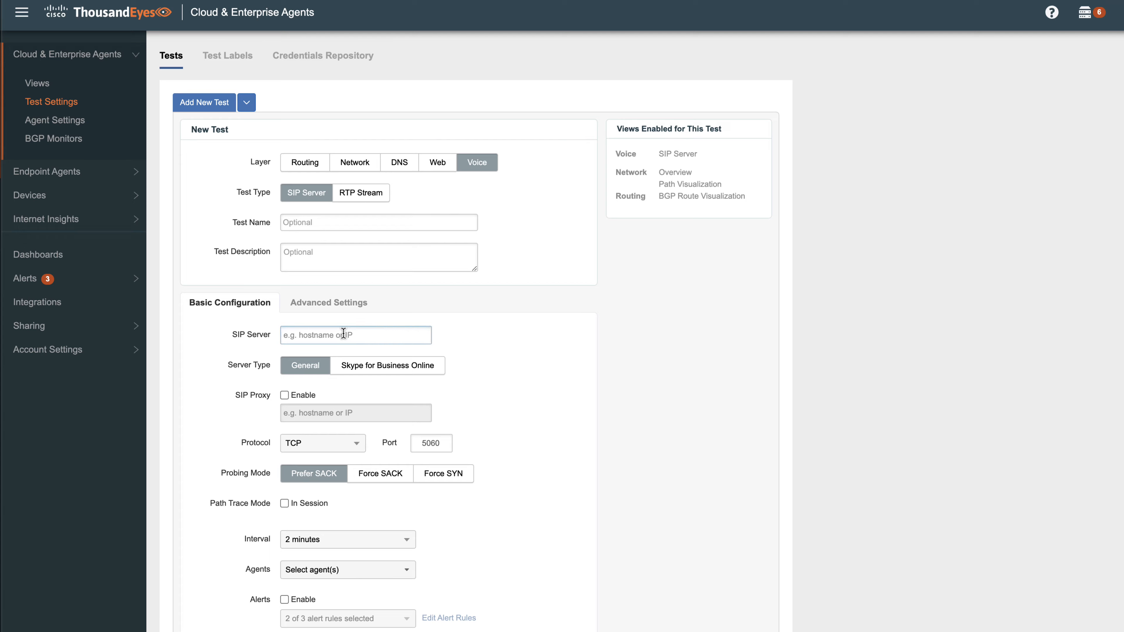
type("1.2.3.4")
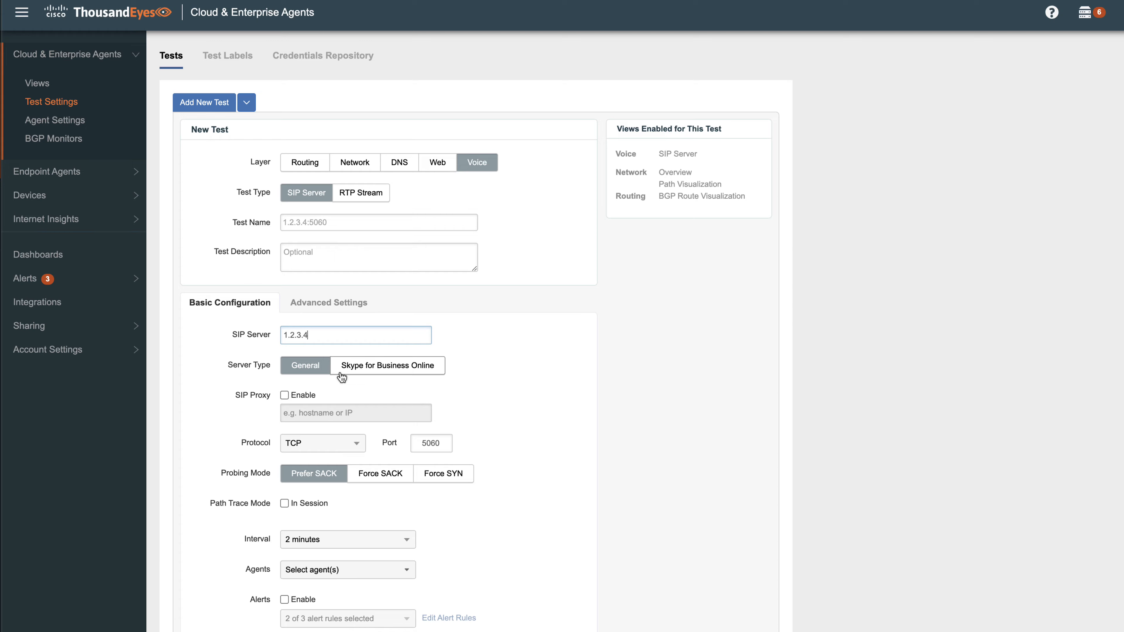
Step: Set the SIP Server test's interval to 10 minutes and assign the Cairo, Egypt agent
left_click(339, 538)
left_click(347, 606)
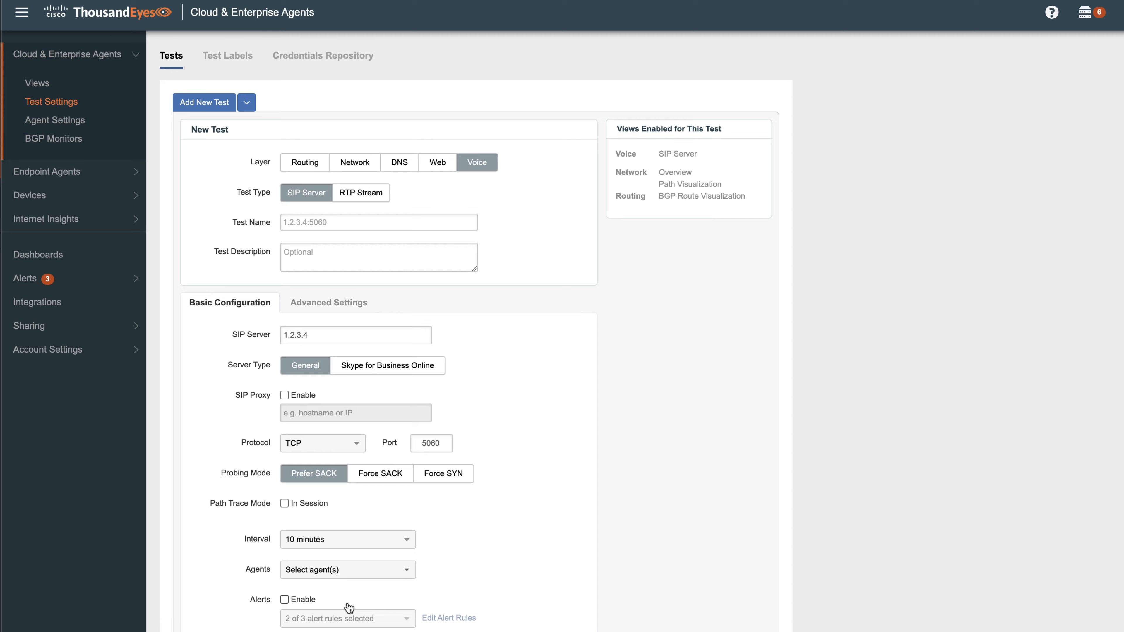
left_click(353, 575)
left_click(319, 307)
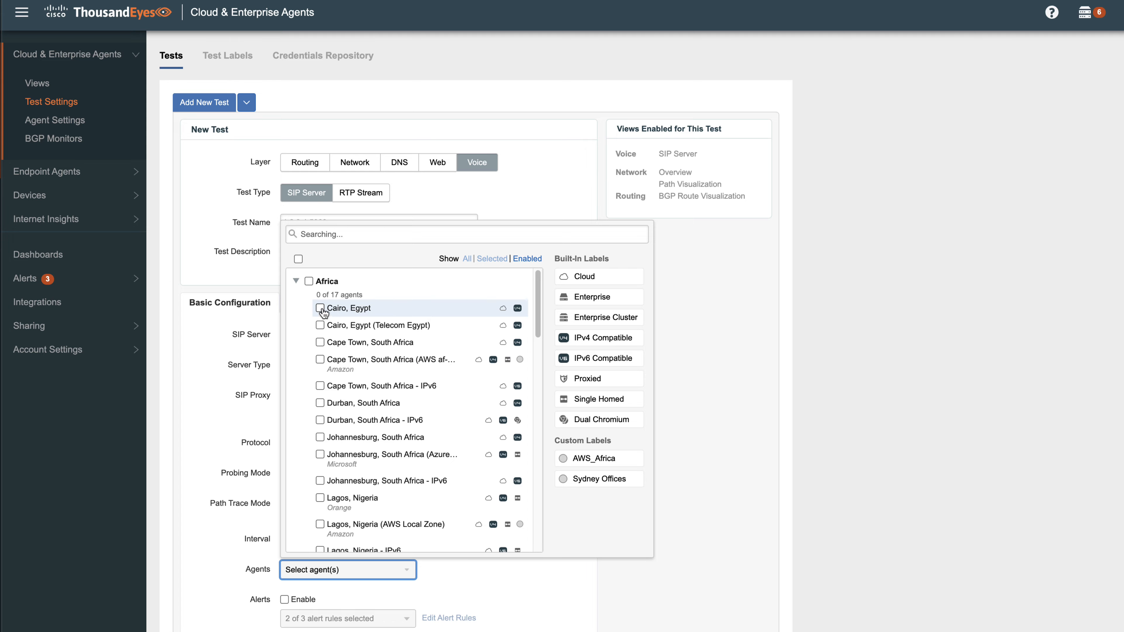
left_click(729, 432)
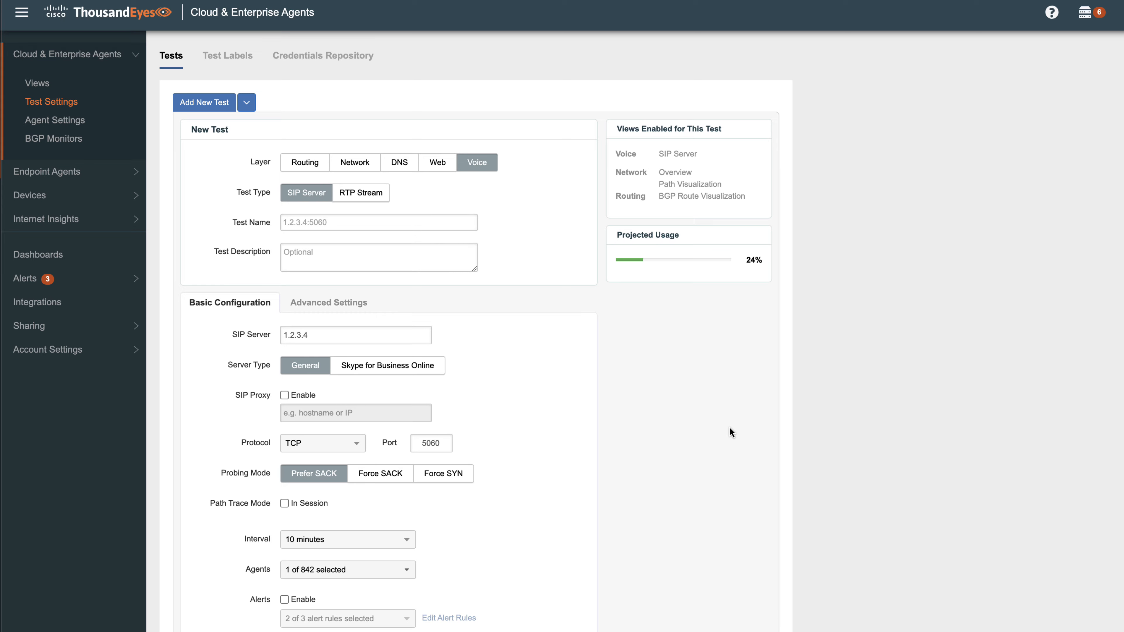
Step: Enable Perform SIP Register in the SIP test's advanced settings with the username test
left_click(337, 302)
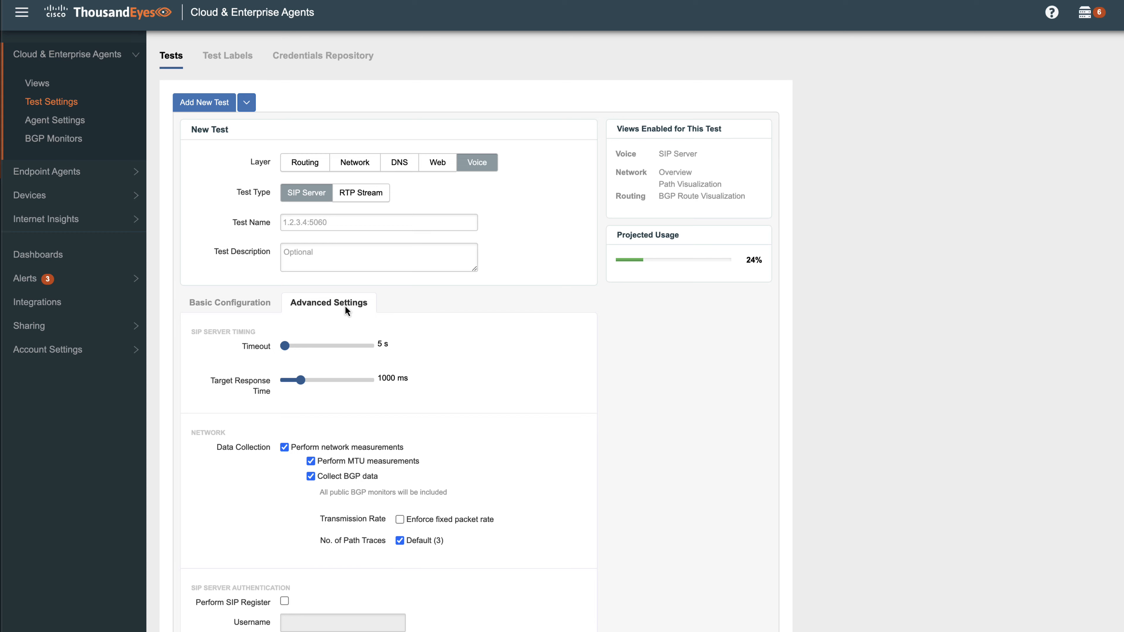
scroll(345, 306, "down", 3)
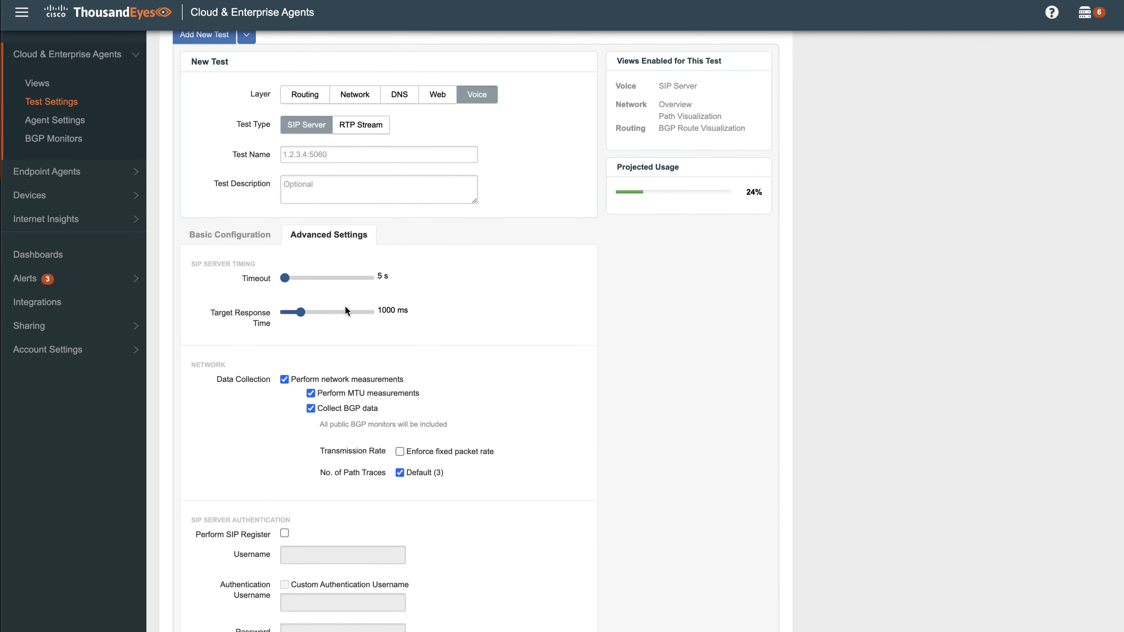
scroll(345, 310, "down", 1)
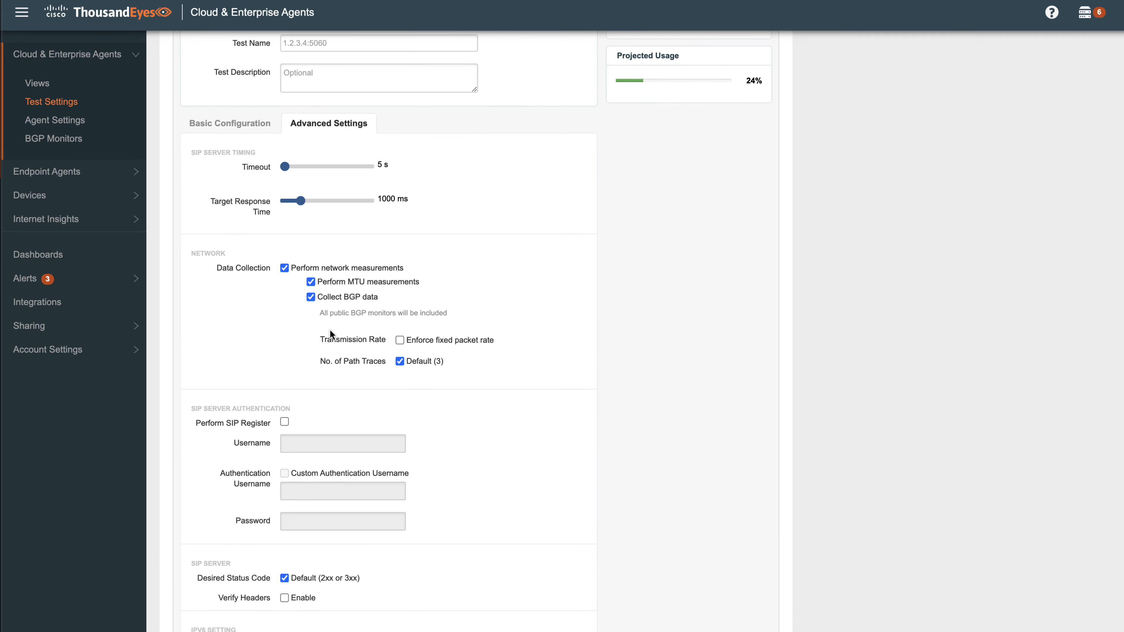
left_click(284, 422)
left_click(293, 438)
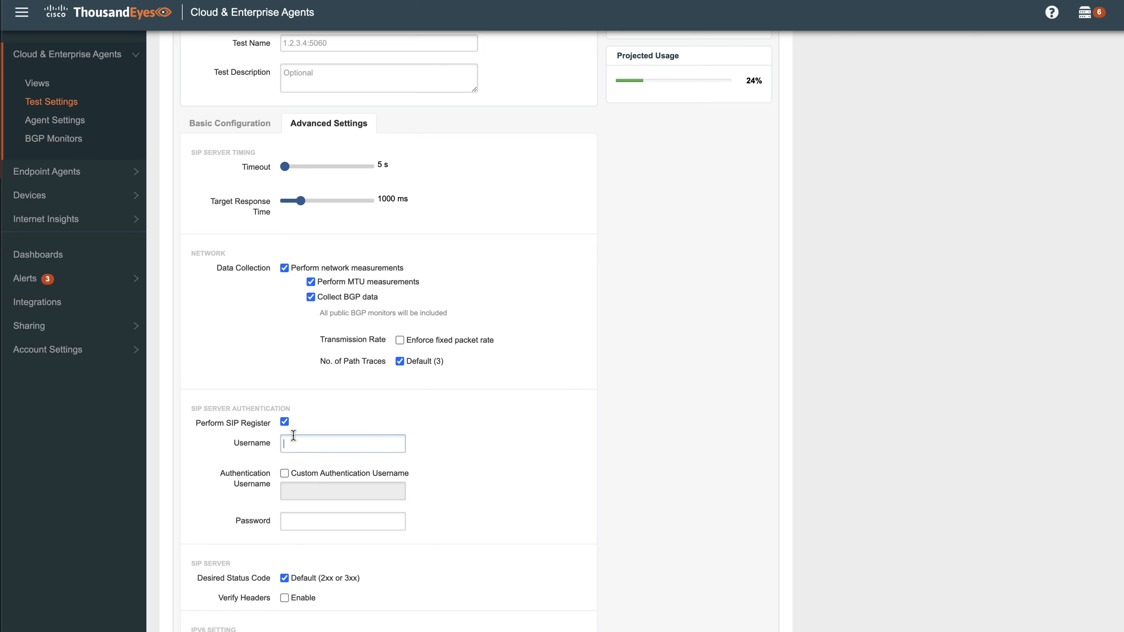
type("test")
Step: Enable the custom authentication username, set it to test, and enter the SIP server authentication password
left_click(285, 473)
left_click(288, 490)
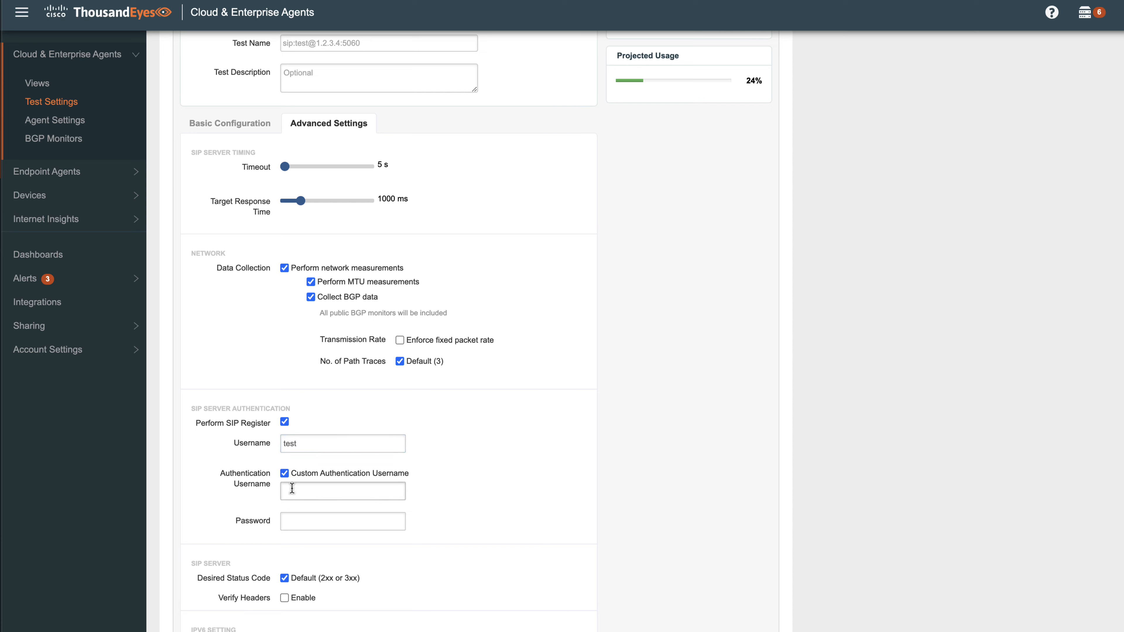
type("test")
left_click(314, 514)
type("test")
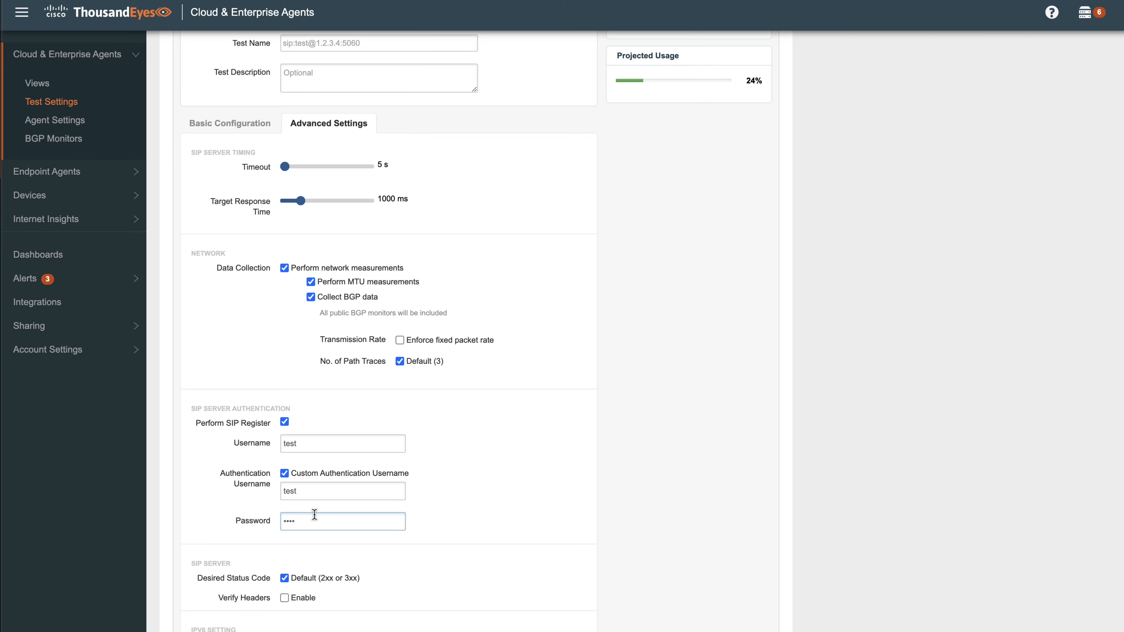
left_click(331, 585)
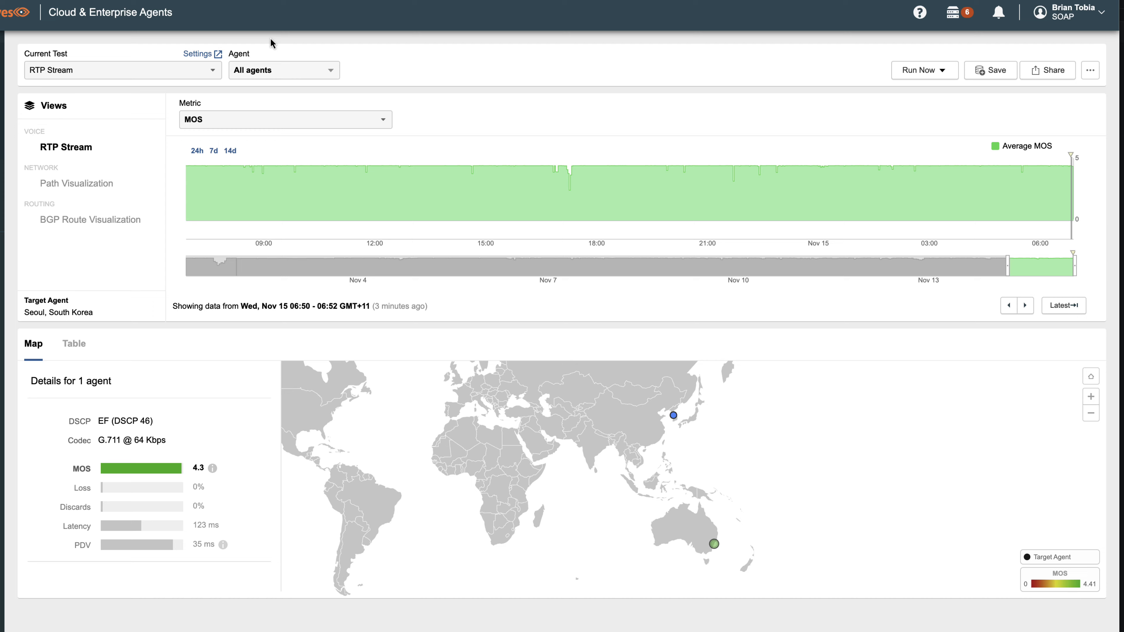
Step: Examine the RTP Stream test's available metrics, path visualization, and BGP route visualization
left_click(382, 121)
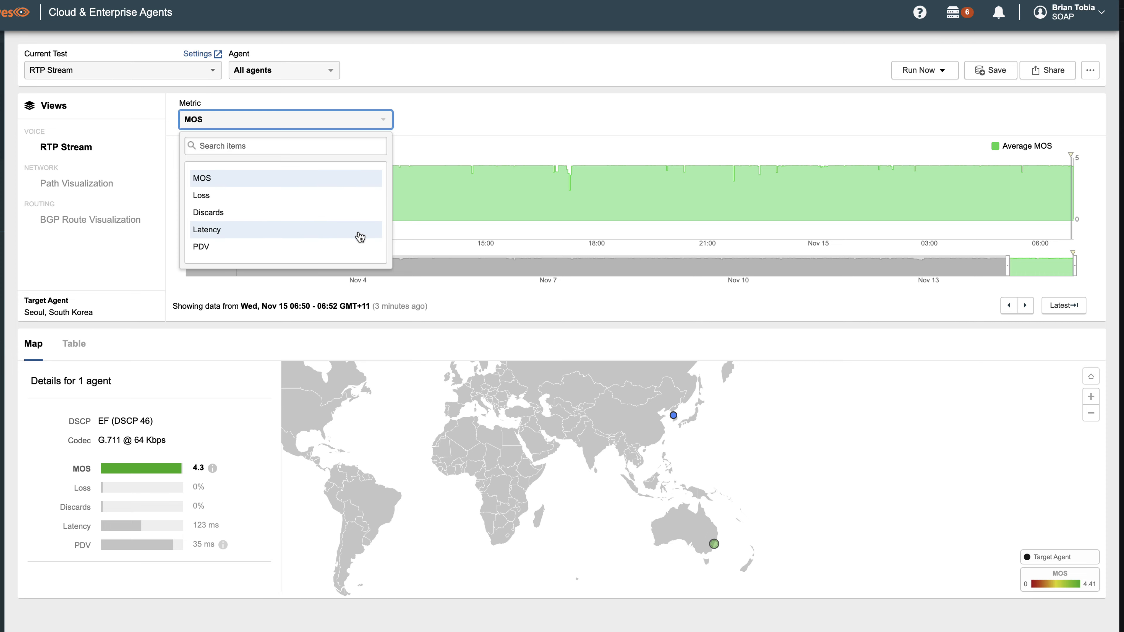
left_click(431, 128)
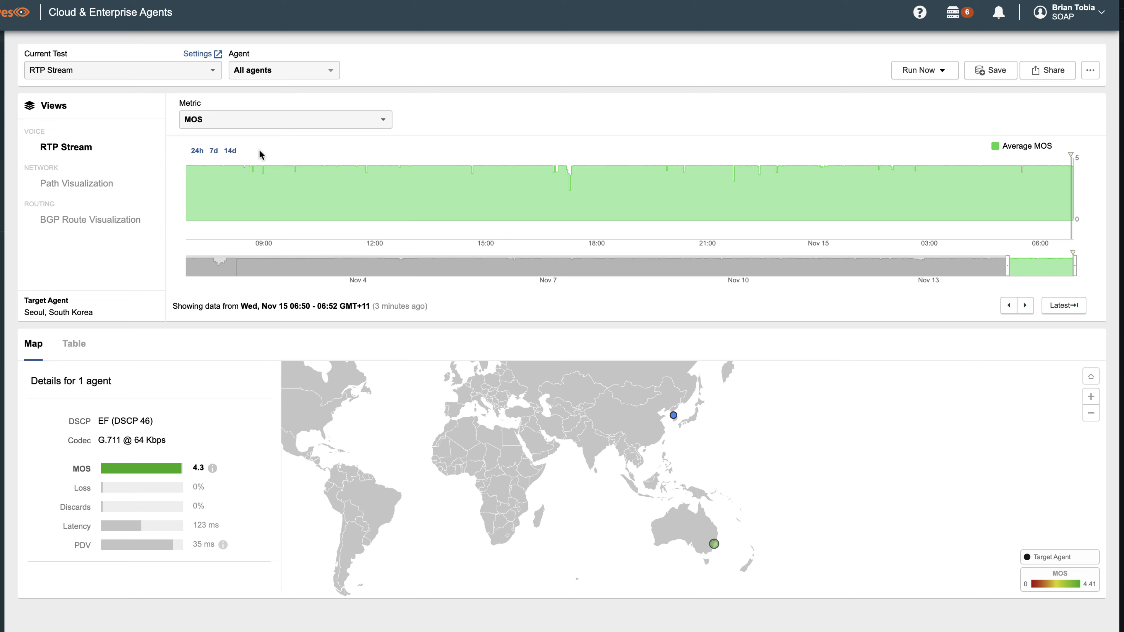
left_click(103, 188)
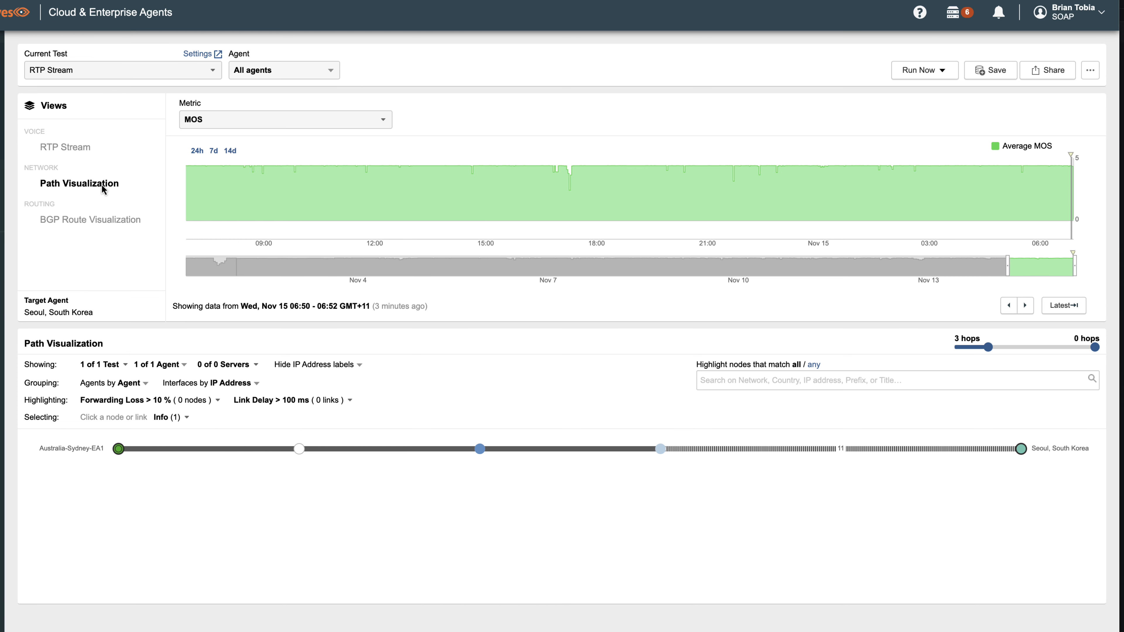
left_click(100, 221)
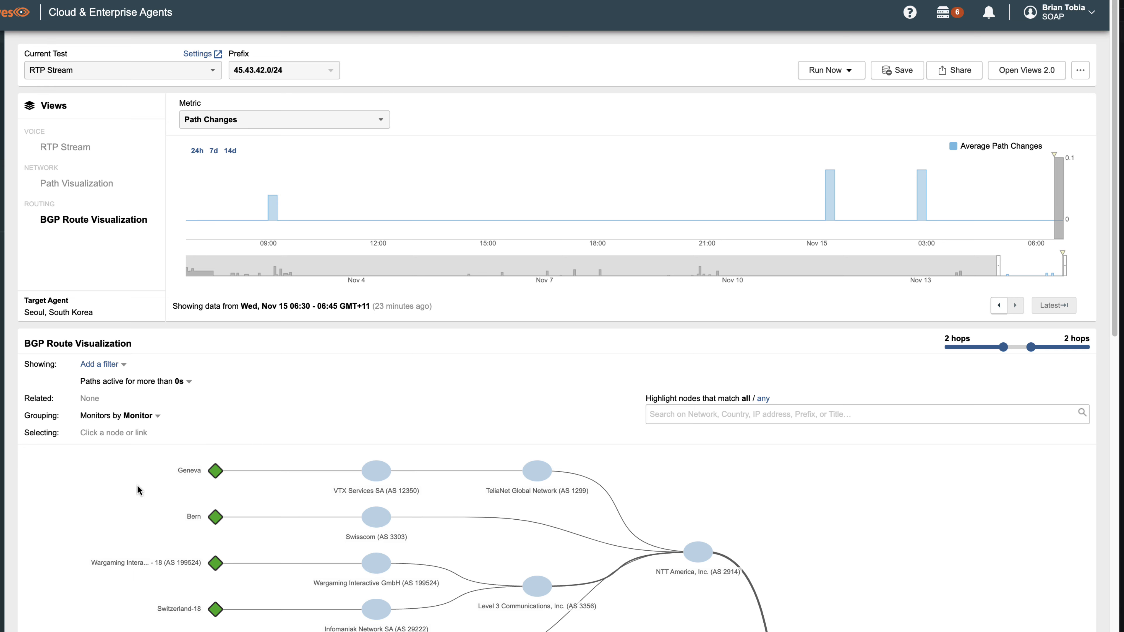
scroll(137, 487, "down", 5)
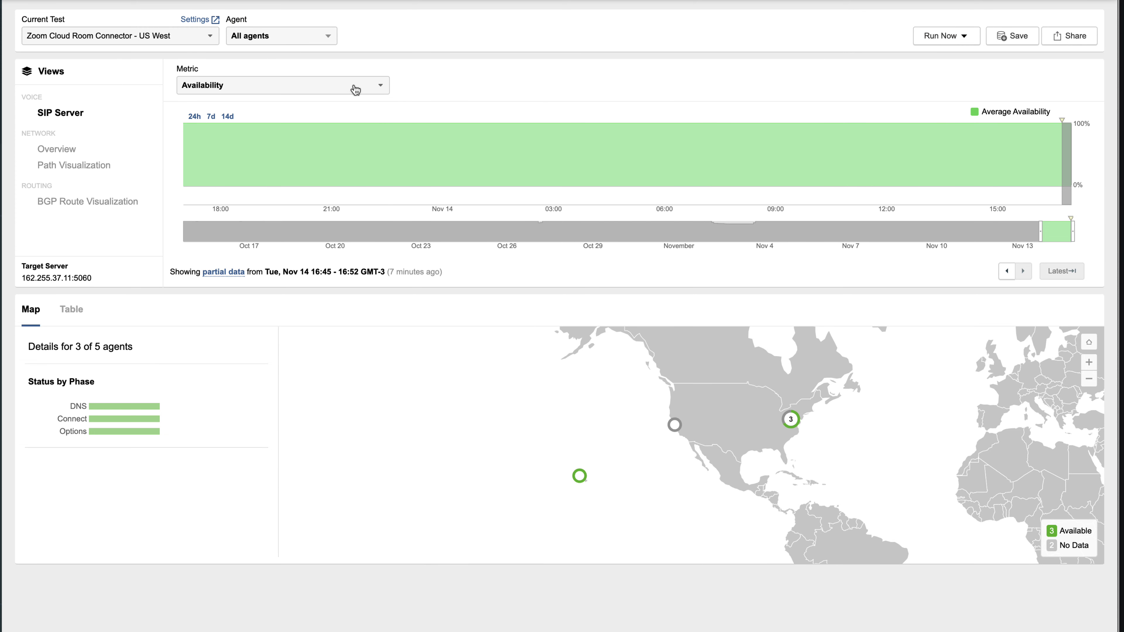
Step: View the Zoom Cloud Room Connector - US West SIP test by Response Time and by Total Time
left_click(356, 88)
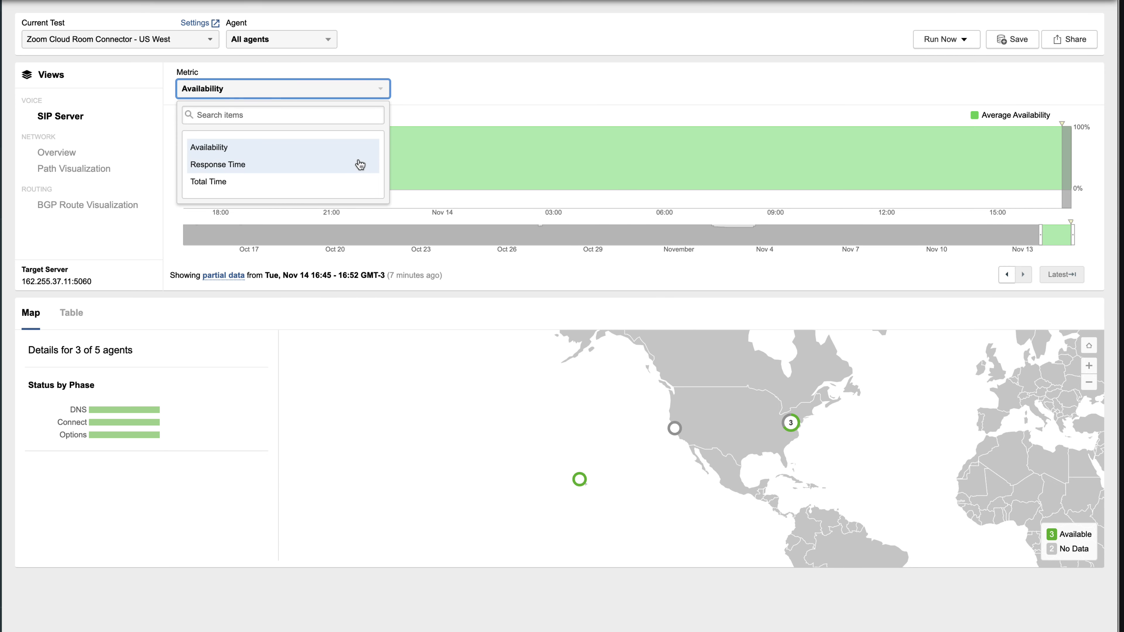
left_click(363, 161)
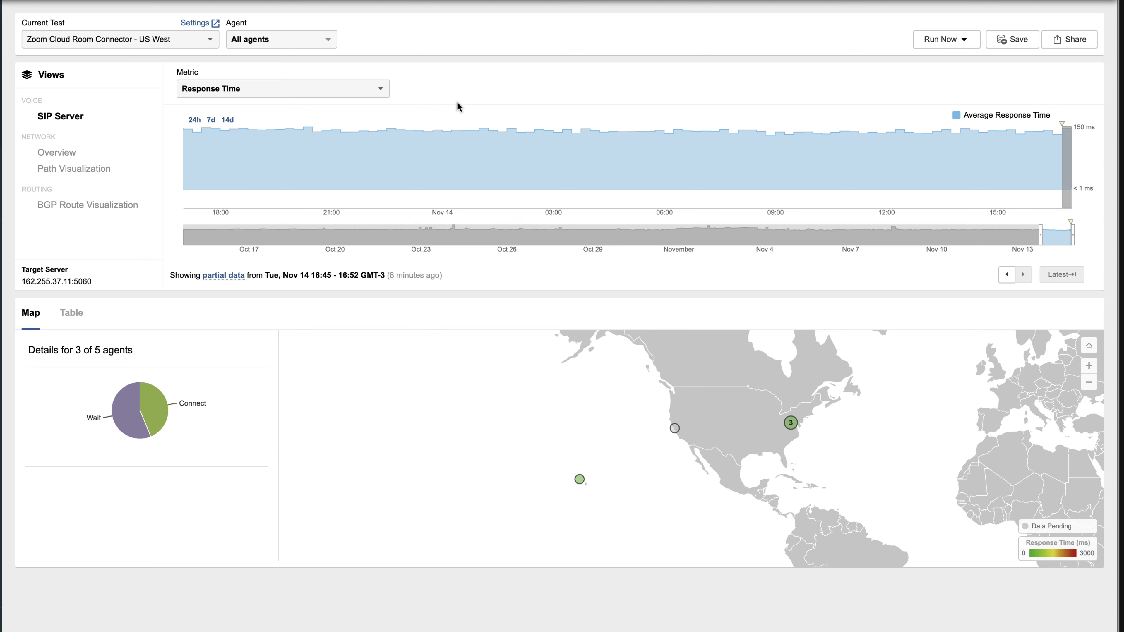
left_click(377, 90)
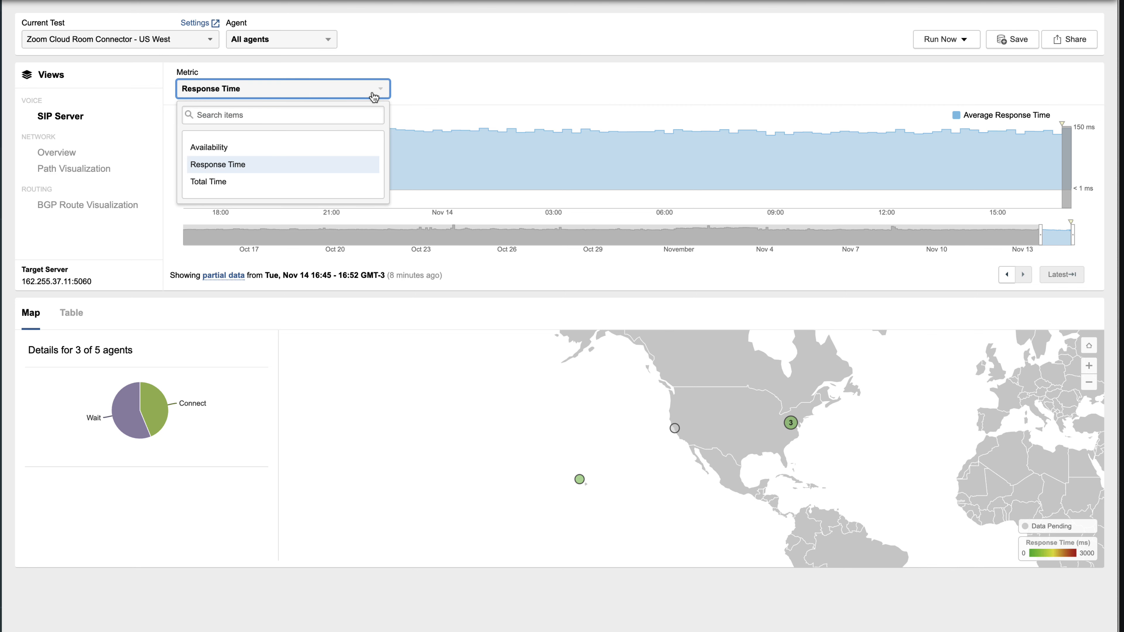
left_click(329, 183)
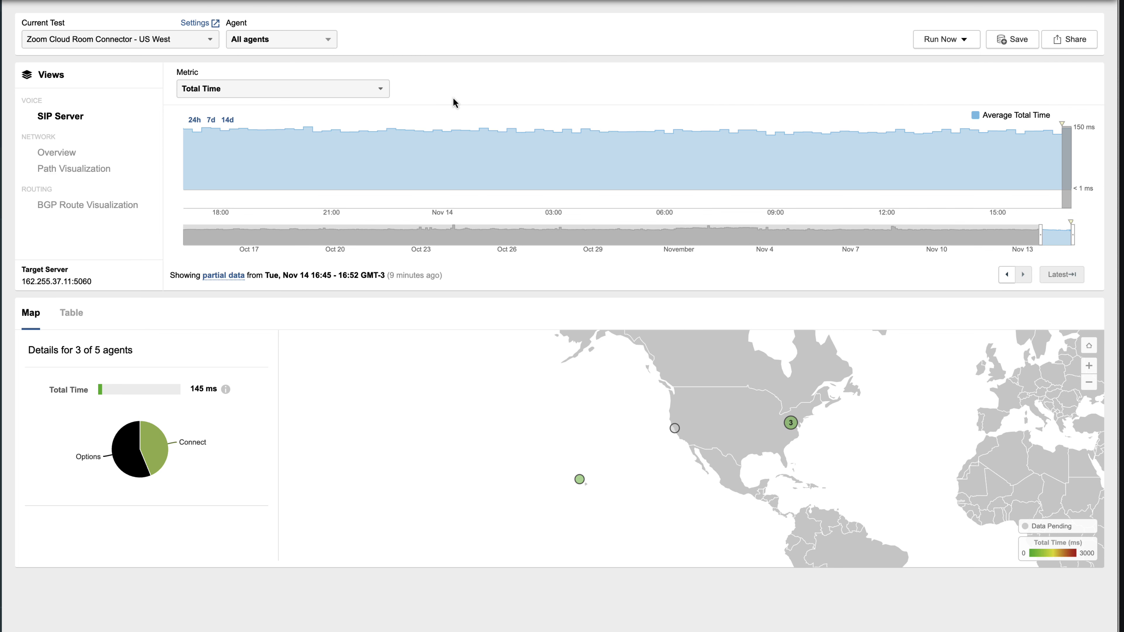